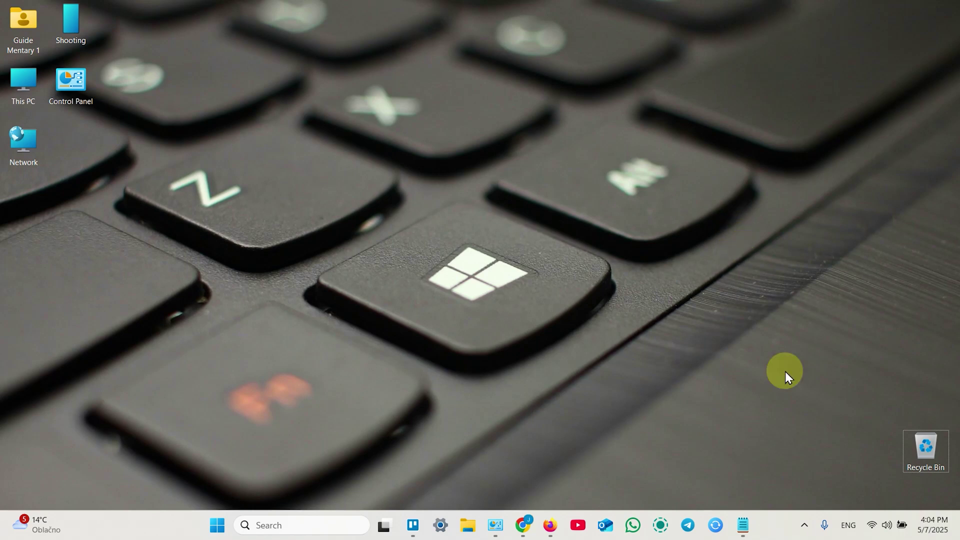
- Connect the laptop to the open ASUS_10 Wi-Fi network instead of My Wi-Fi 5 GHz
{"action": "left_click", "coordinate": [550, 525]}
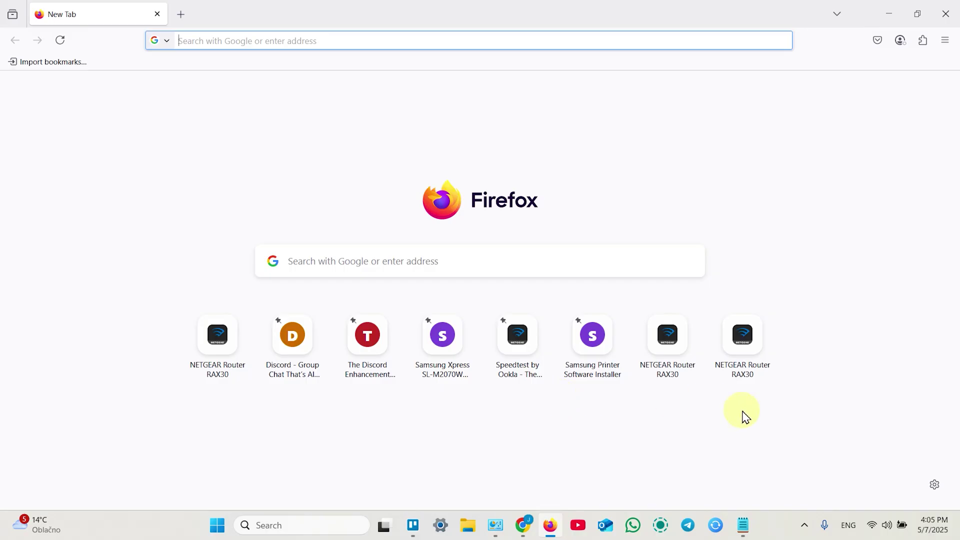
{"action": "left_click", "coordinate": [872, 526]}
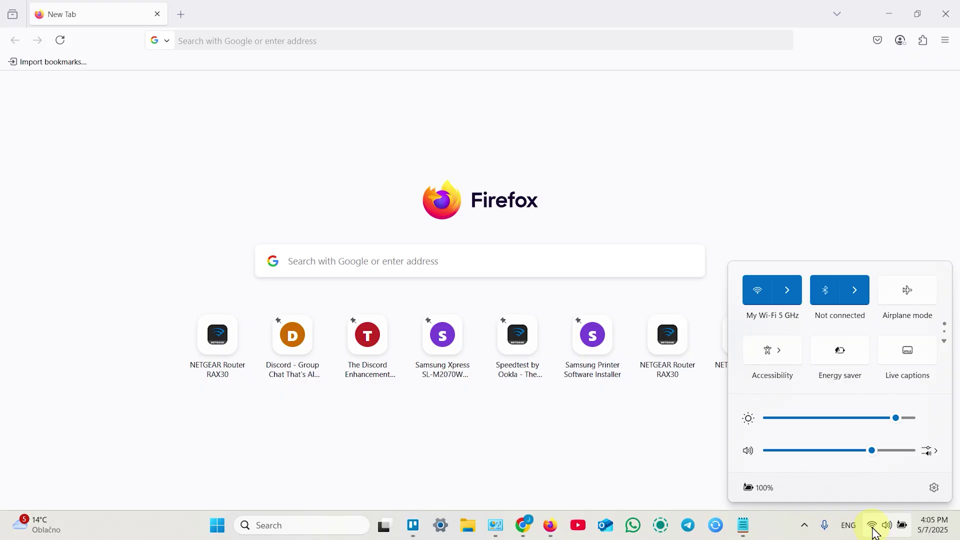
{"action": "left_click", "coordinate": [789, 293]}
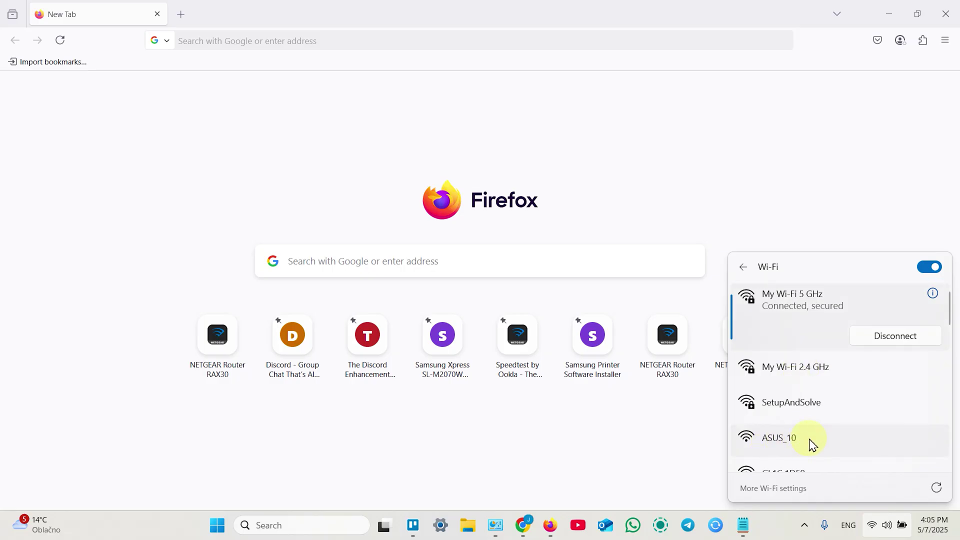
{"action": "left_click", "coordinate": [810, 443]}
{"action": "left_click", "coordinate": [904, 455]}
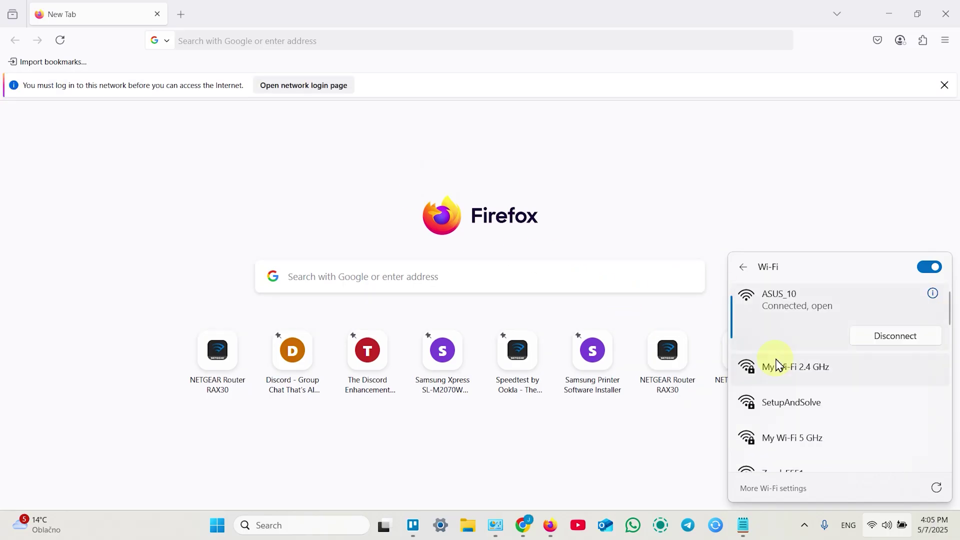
- Load the asusrouter.com setup page in Firefox
{"action": "left_click", "coordinate": [680, 183]}
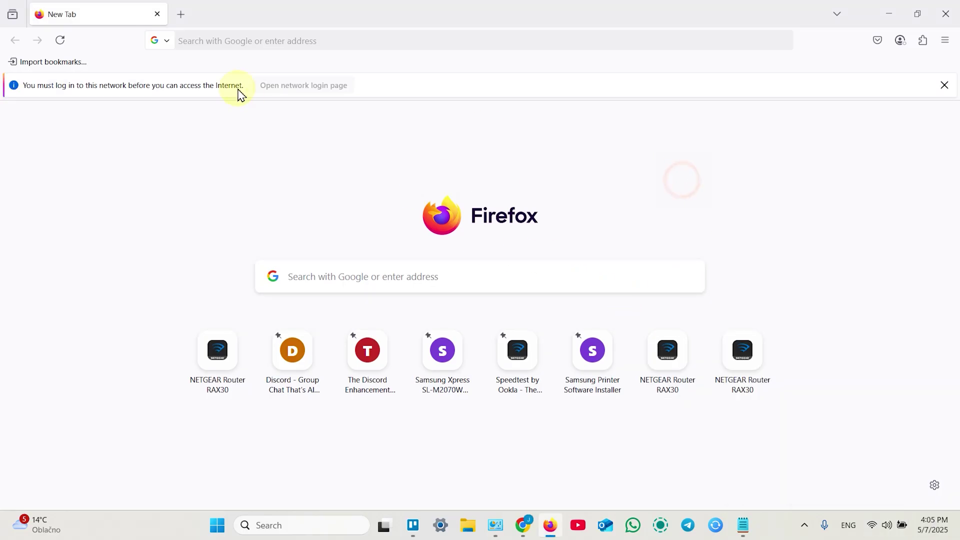
{"action": "left_click", "coordinate": [226, 42]}
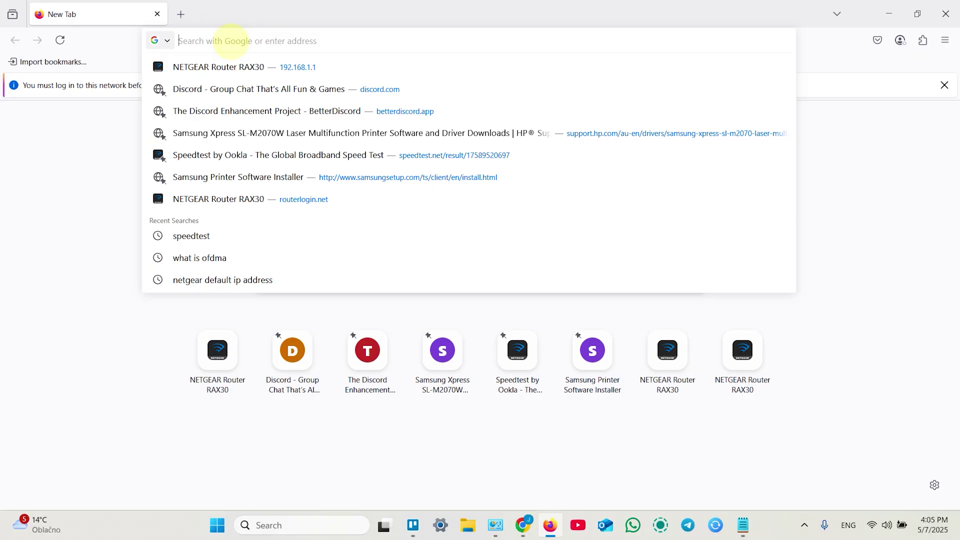
{"action": "type", "text": "as"}
{"action": "key", "text": "Right"}
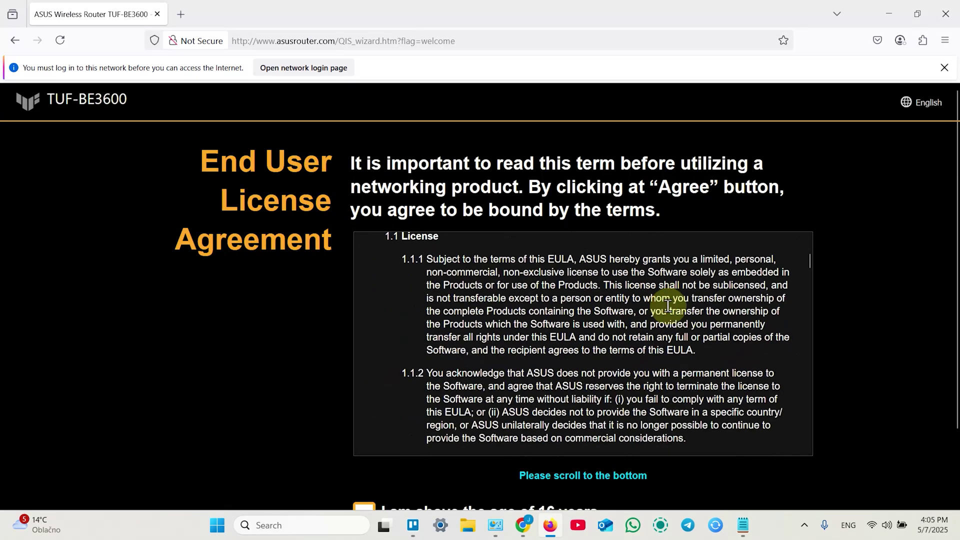
{"action": "scroll", "coordinate": [663, 307], "scroll_direction": "down", "scroll_amount": 3}
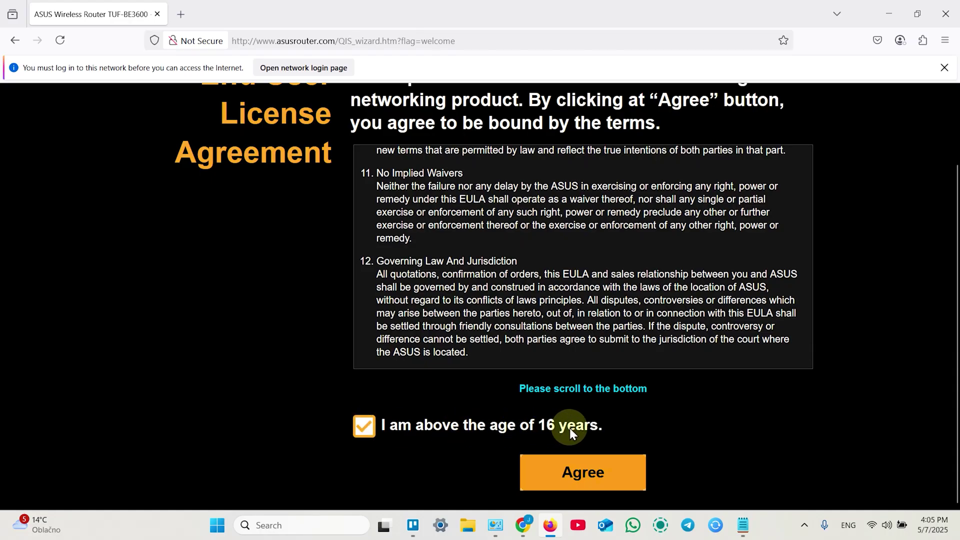
- Accept the End User License Agreement and the ASUS privacy notice
{"action": "left_click", "coordinate": [580, 471]}
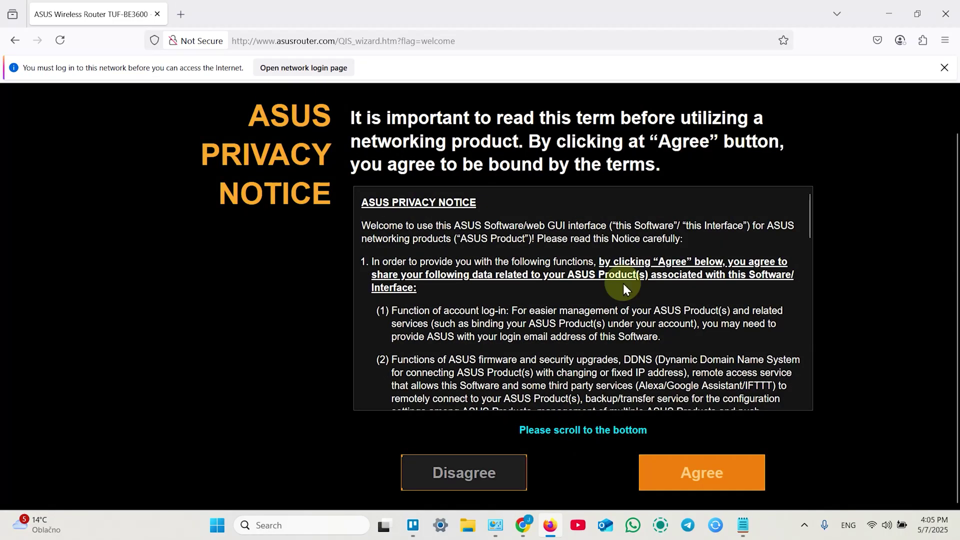
{"action": "scroll", "coordinate": [650, 280], "scroll_direction": "down", "scroll_amount": 10}
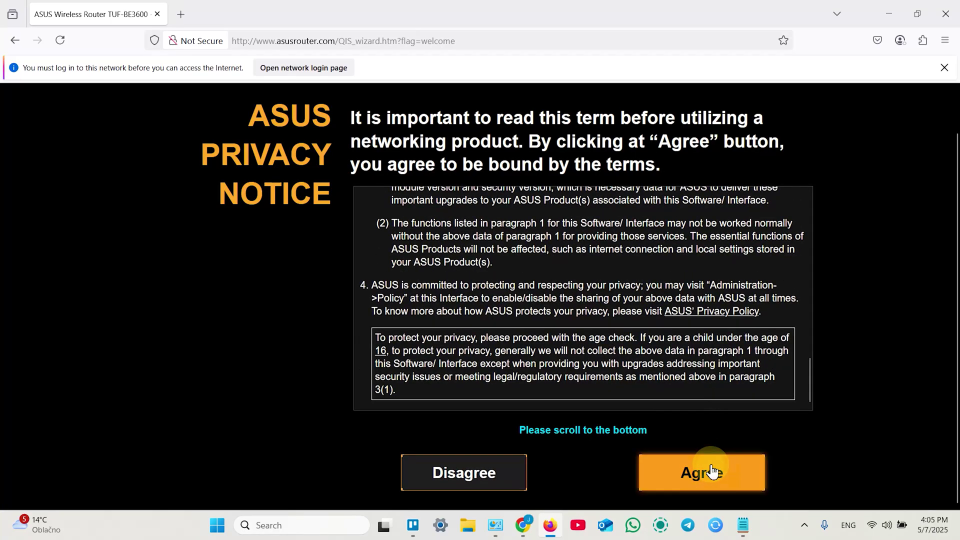
{"action": "left_click", "coordinate": [712, 471]}
{"action": "scroll", "coordinate": [580, 241], "scroll_direction": "down", "scroll_amount": 3}
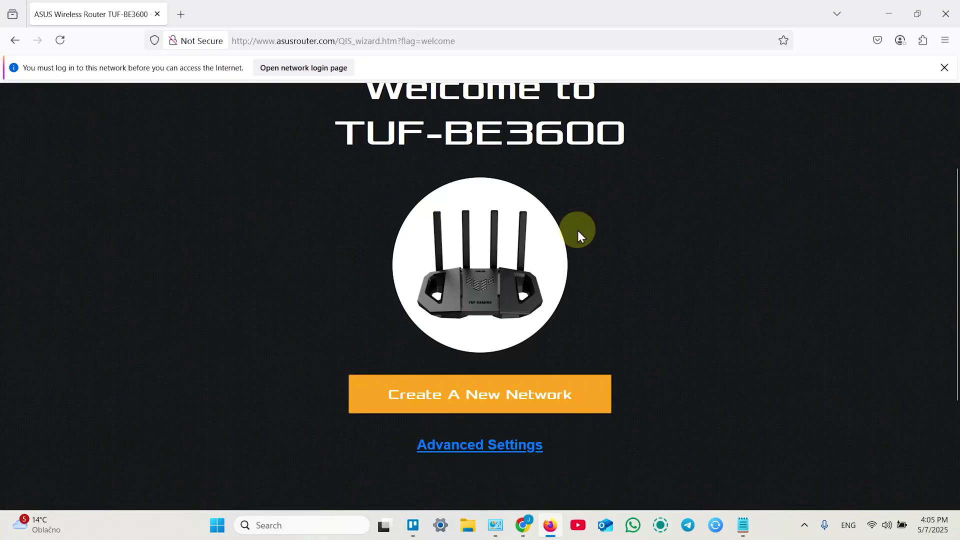
{"action": "scroll", "coordinate": [580, 235], "scroll_direction": "down", "scroll_amount": 1}
{"action": "scroll", "coordinate": [550, 270], "scroll_direction": "up", "scroll_amount": 1}
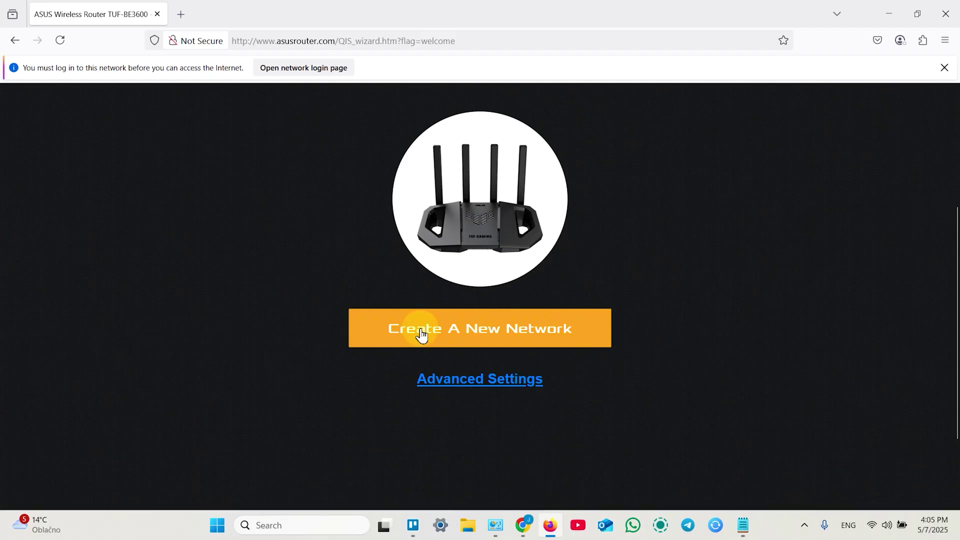
- Choose Advanced Settings and set the router login to admin with a new password
{"action": "left_click", "coordinate": [464, 380]}
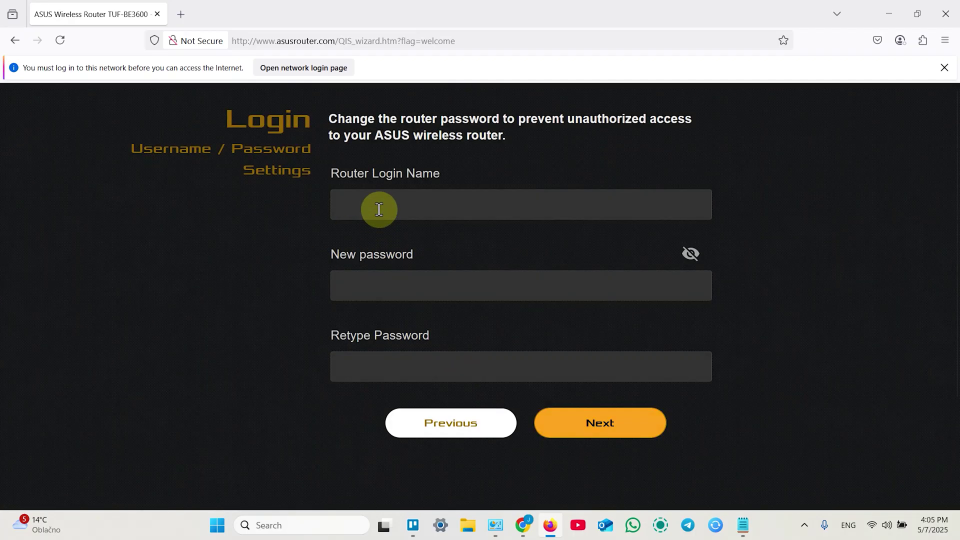
{"action": "left_click", "coordinate": [398, 204]}
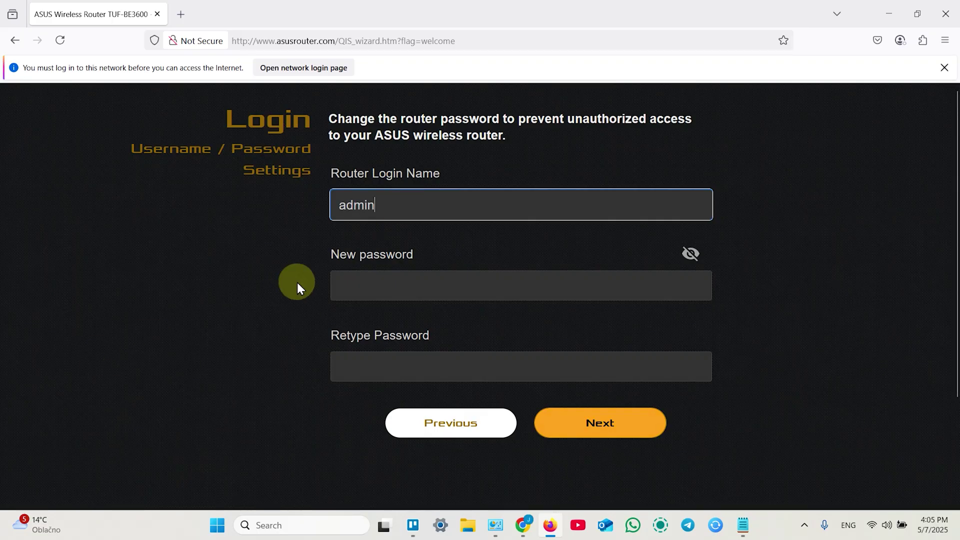
{"action": "left_click", "coordinate": [415, 283]}
{"action": "type", "text": "•"}
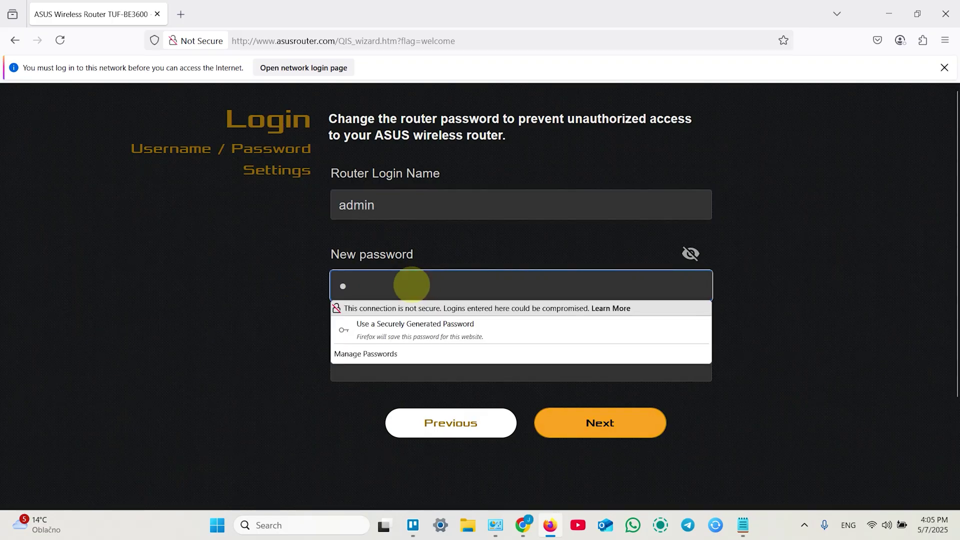
{"action": "type", "text": "•••••"}
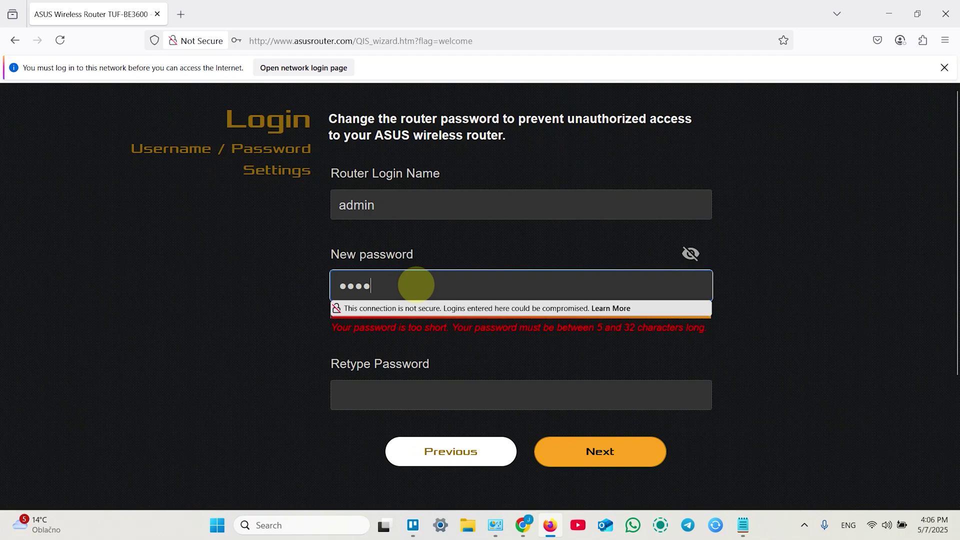
{"action": "left_click", "coordinate": [389, 378]}
{"action": "type", "text": "••"}
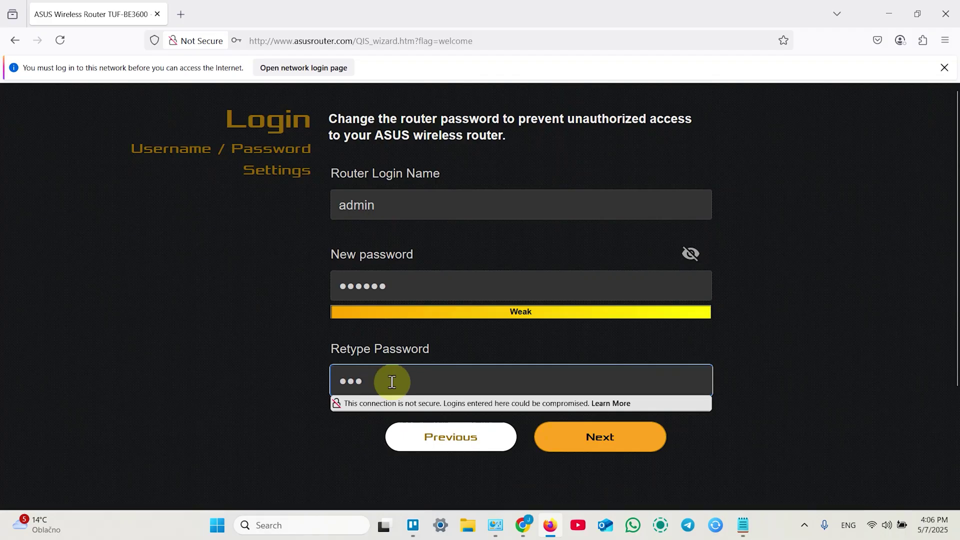
{"action": "type", "text": "••••"}
{"action": "left_click", "coordinate": [585, 436]}
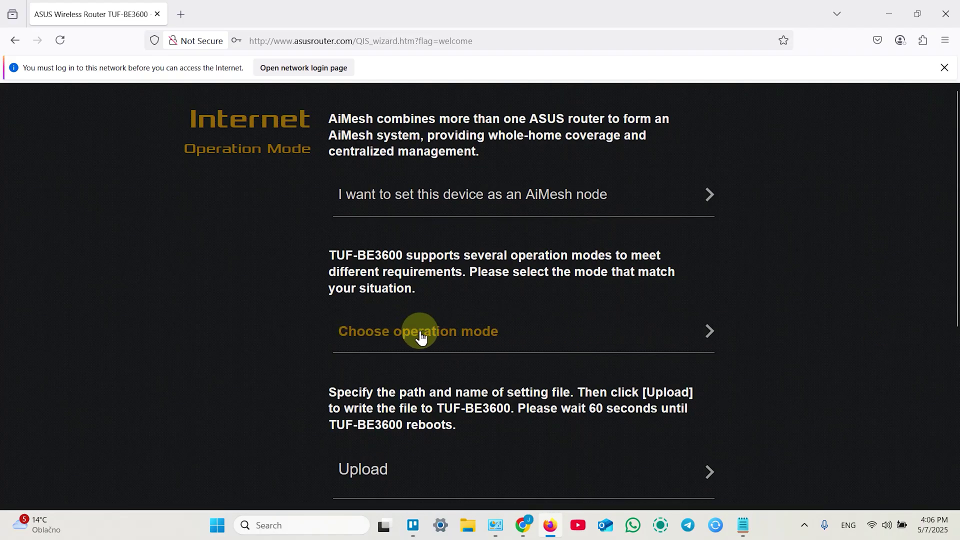
- Select Repeater mode from the router's operation modes
{"action": "left_click", "coordinate": [441, 333]}
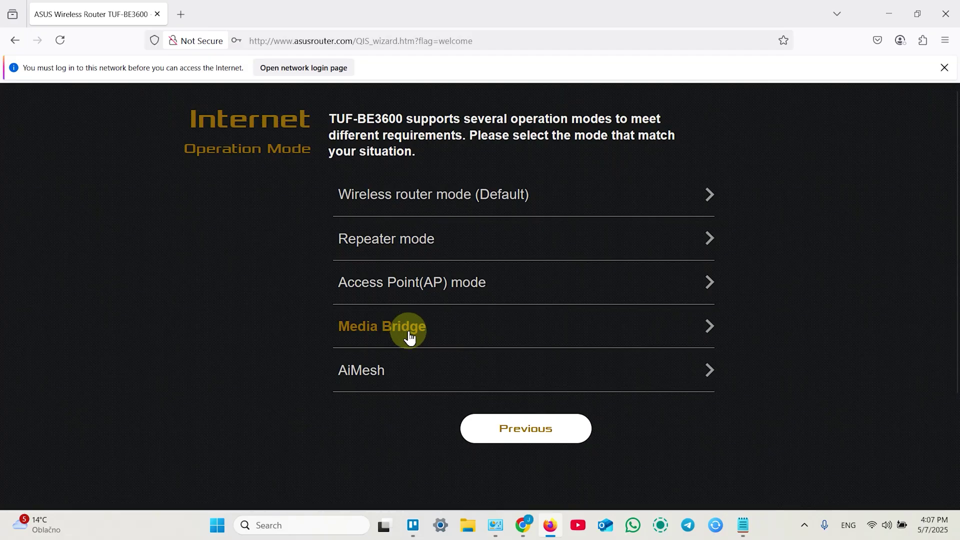
{"action": "left_click", "coordinate": [399, 336]}
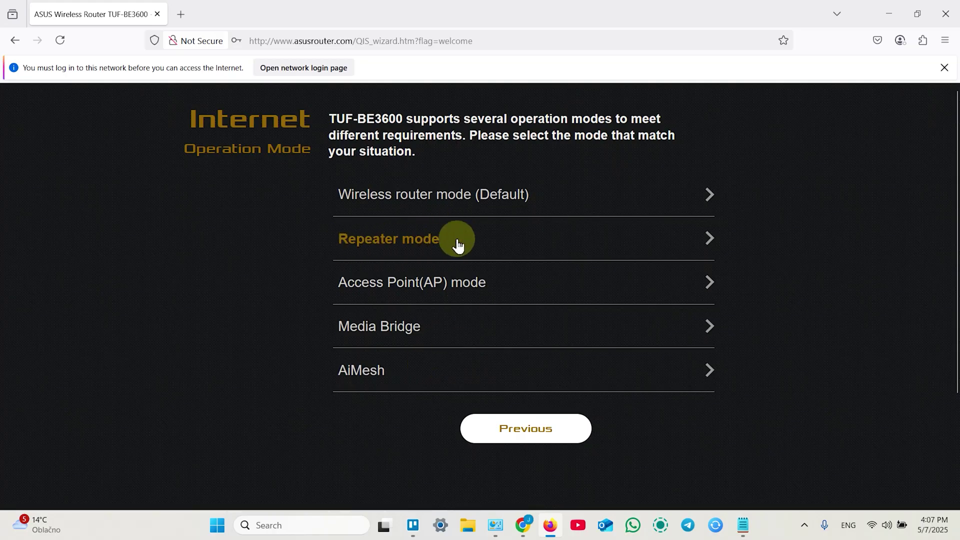
{"action": "left_click", "coordinate": [403, 245]}
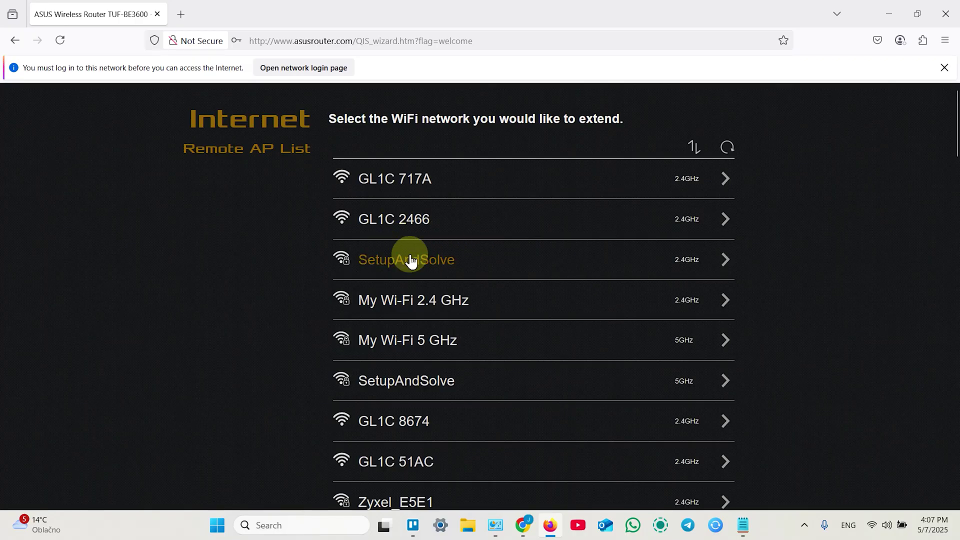
- Pick My Wi-Fi 5 GHz from the Remote AP List and enter its network key
{"action": "left_click", "coordinate": [431, 345]}
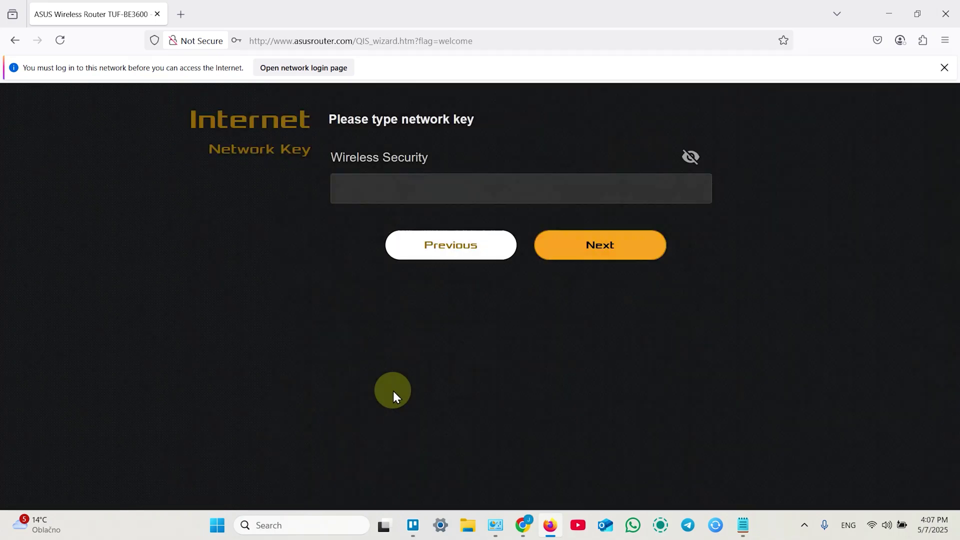
{"action": "left_click", "coordinate": [404, 189]}
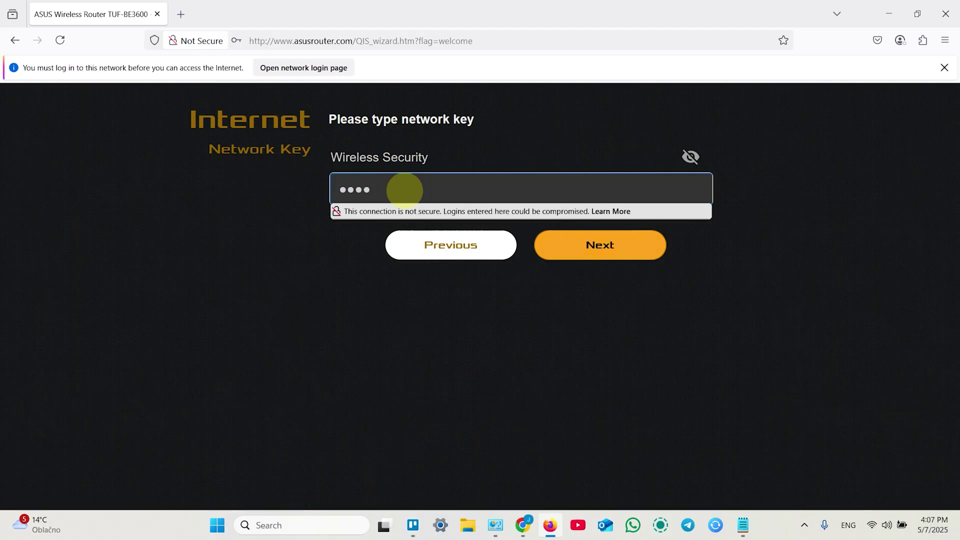
{"action": "left_click", "coordinate": [567, 246]}
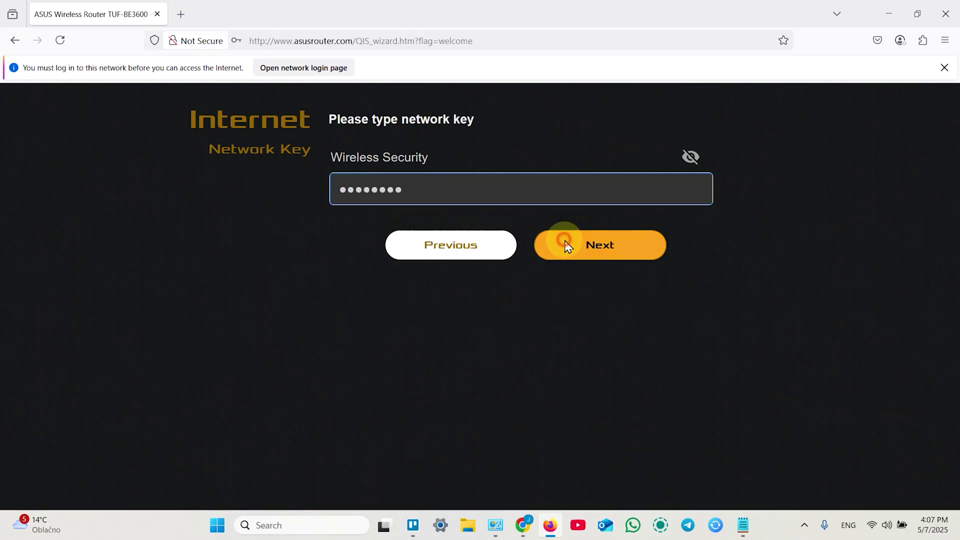
- Set the repeater's LAN IP to Automatic IP instead of manual assignment
{"action": "left_click", "coordinate": [602, 246]}
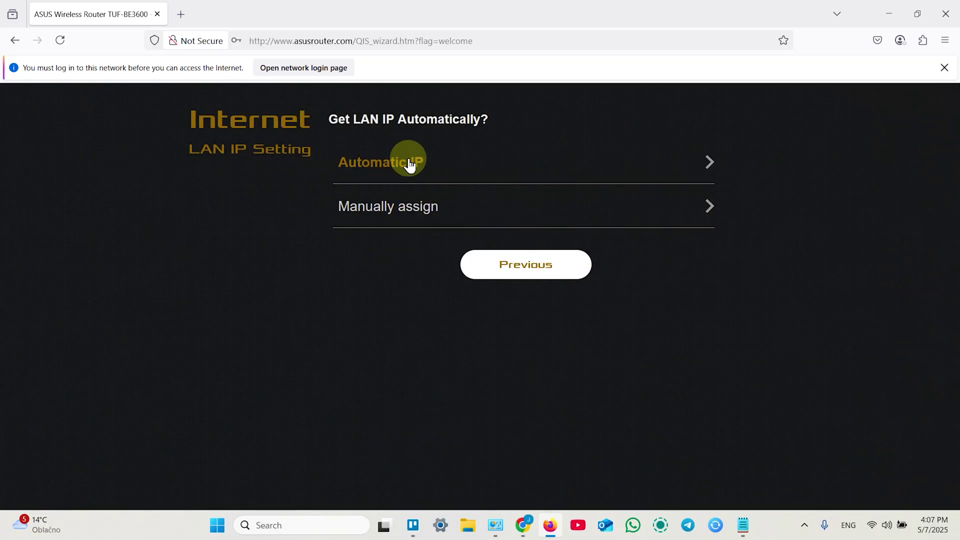
{"action": "left_click", "coordinate": [402, 213]}
{"action": "scroll", "coordinate": [422, 216], "scroll_direction": "down", "scroll_amount": 5}
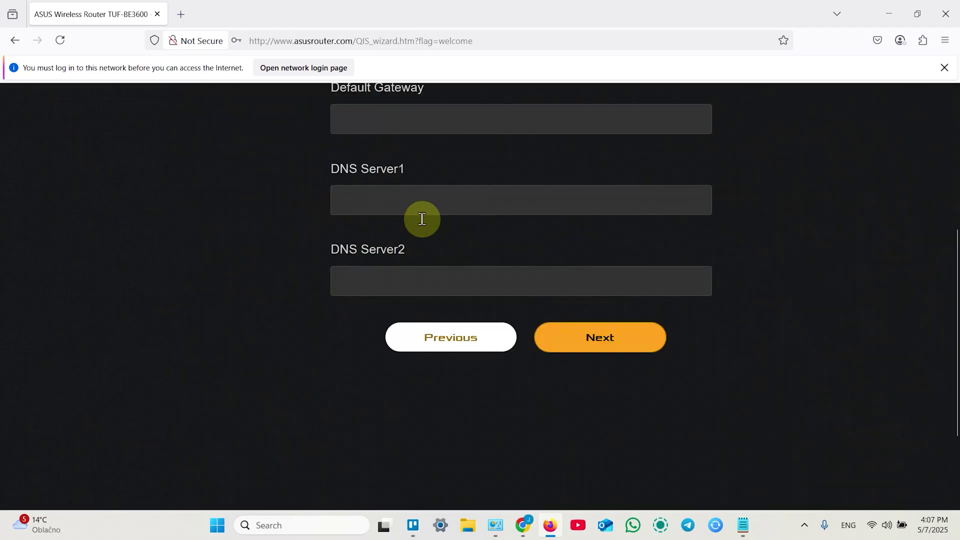
{"action": "scroll", "coordinate": [423, 223], "scroll_direction": "up", "scroll_amount": 3}
{"action": "scroll", "coordinate": [424, 226], "scroll_direction": "down", "scroll_amount": 3}
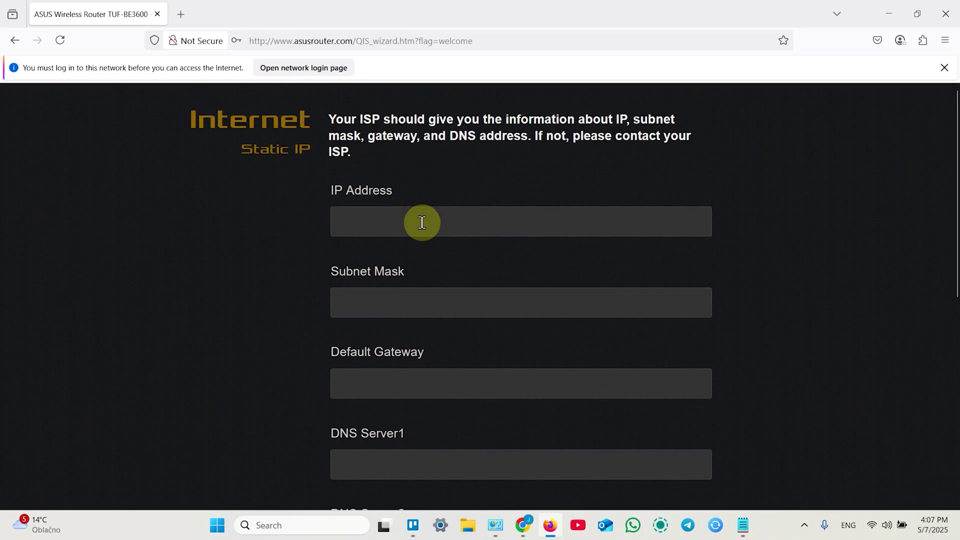
{"action": "scroll", "coordinate": [425, 220], "scroll_direction": "down", "scroll_amount": 5}
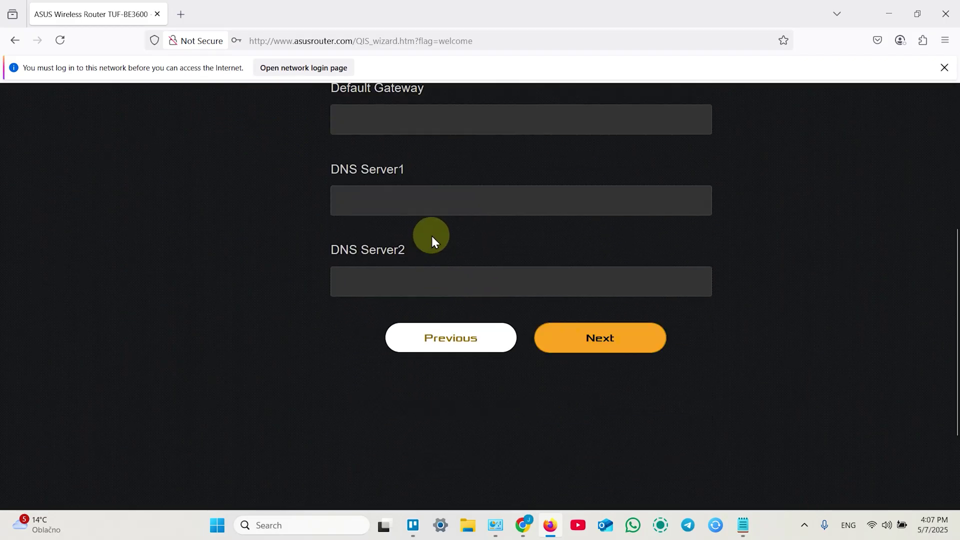
{"action": "left_click", "coordinate": [470, 346]}
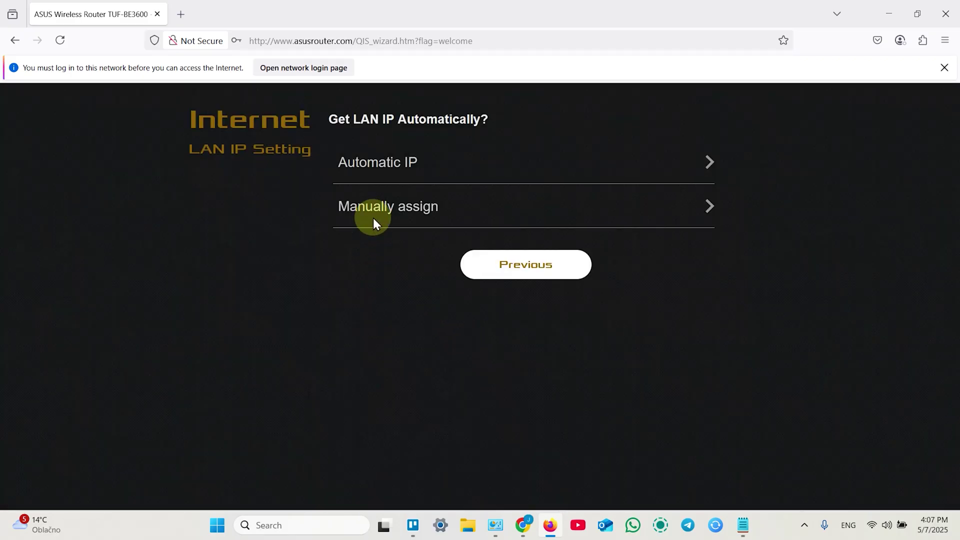
{"action": "left_click", "coordinate": [403, 172]}
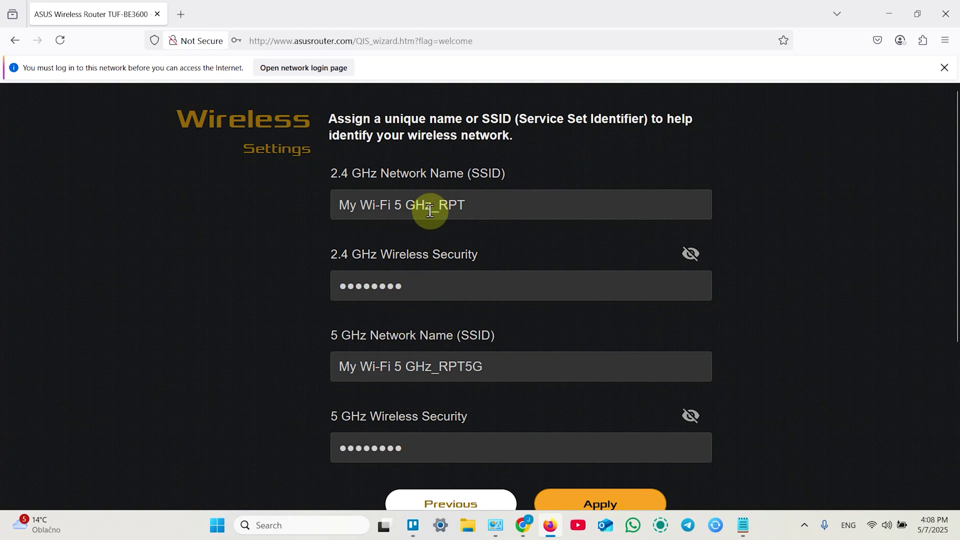
- Delete the _RPT and _RPT5G suffixes so both SSIDs read My Wi-Fi 5 GHz
{"action": "left_click_drag", "start_coordinate": [432, 206], "coordinate": [519, 209]}
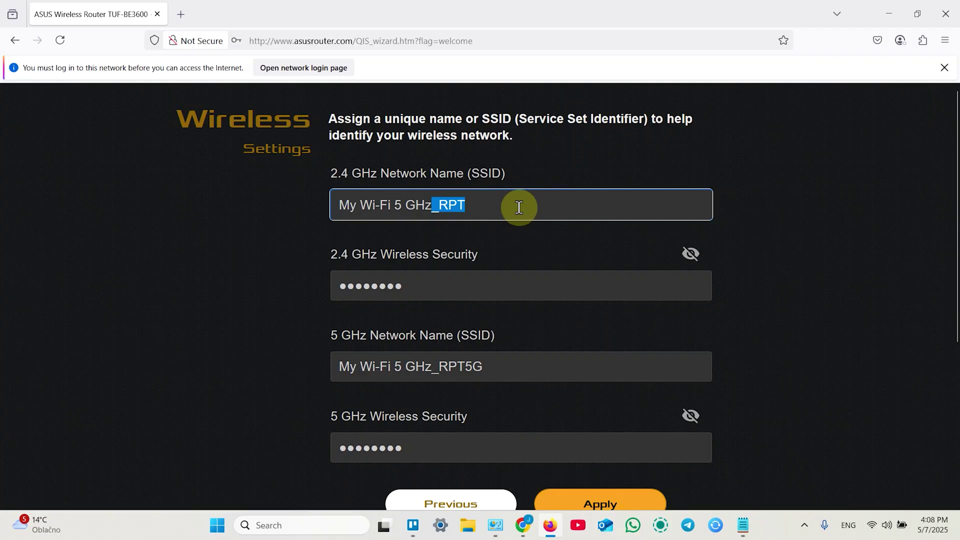
{"action": "key", "text": "BackSpace"}
{"action": "left_click_drag", "start_coordinate": [433, 367], "coordinate": [510, 363]}
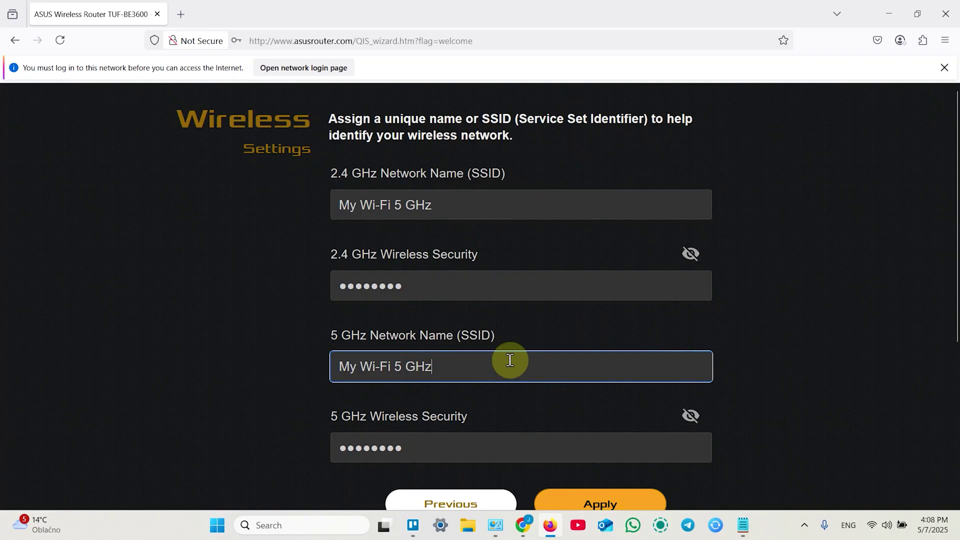
{"action": "left_click", "coordinate": [692, 254]}
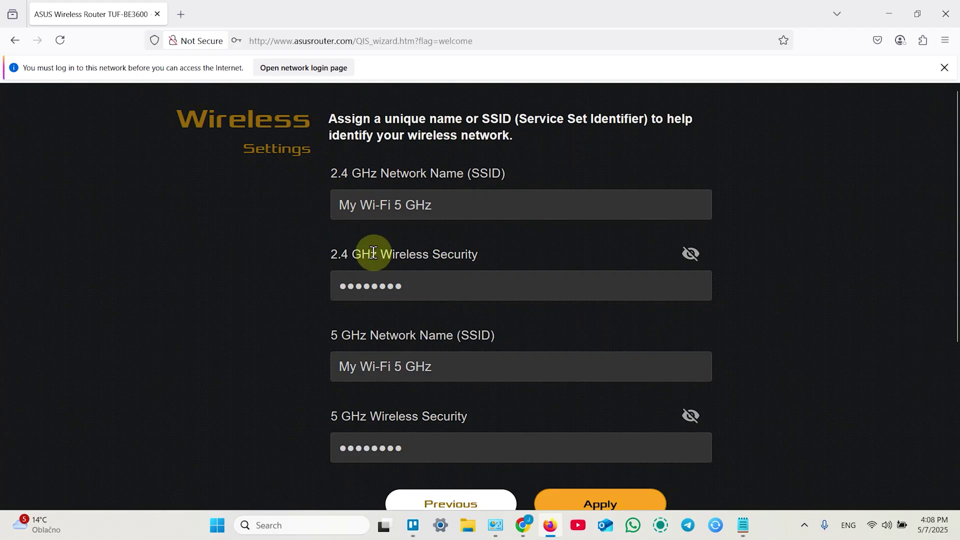
{"action": "scroll", "coordinate": [390, 377], "scroll_direction": "down", "scroll_amount": 3}
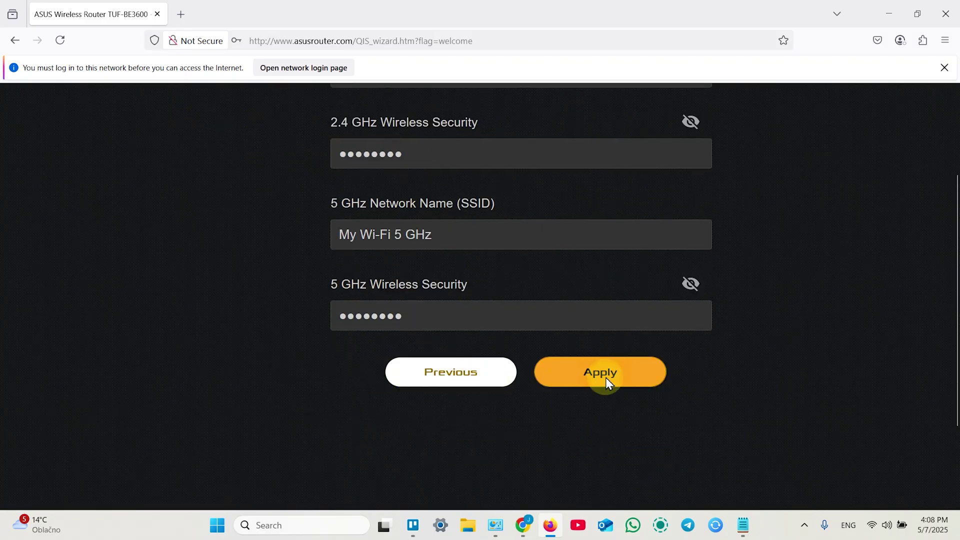
- Apply the wireless settings, accepting the password-strength warning twice
{"action": "left_click", "coordinate": [603, 374]}
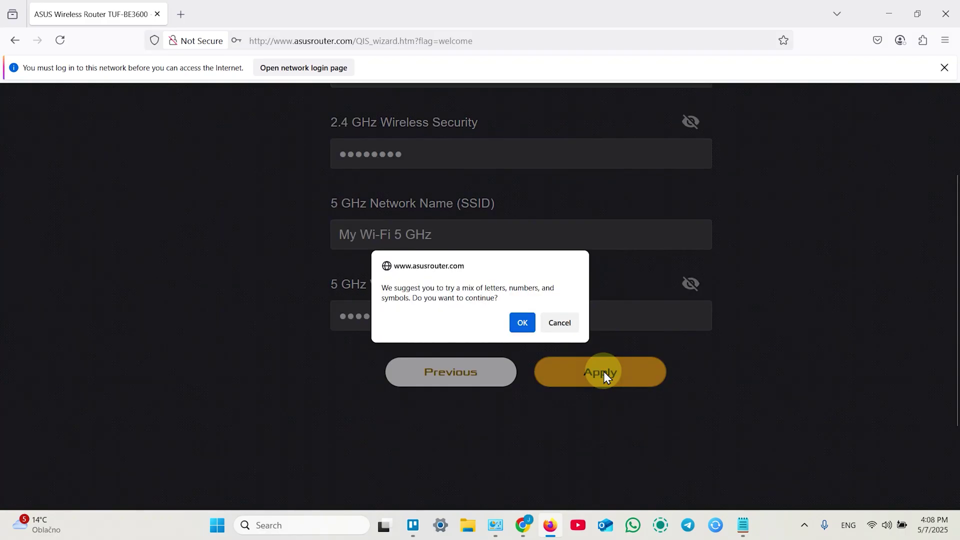
{"action": "left_click", "coordinate": [522, 325]}
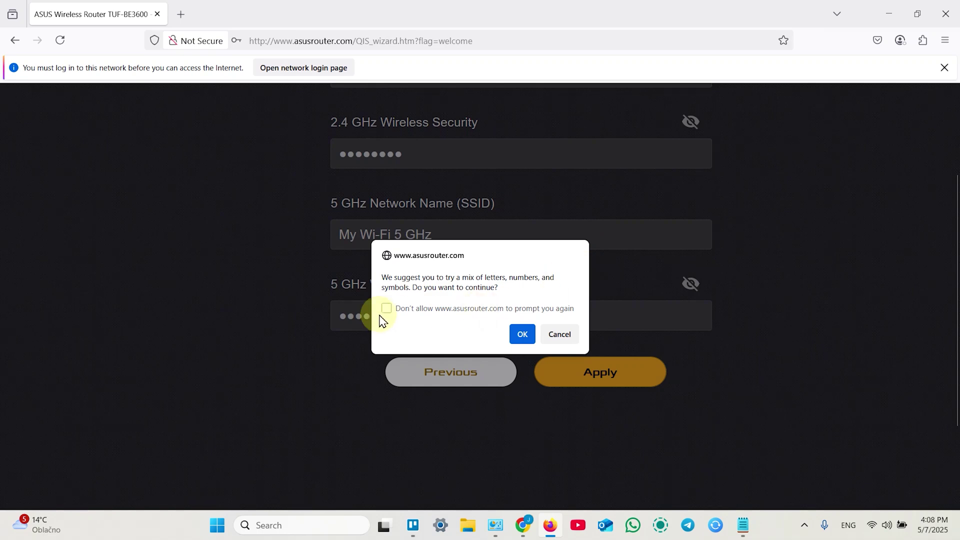
{"action": "left_click", "coordinate": [524, 335]}
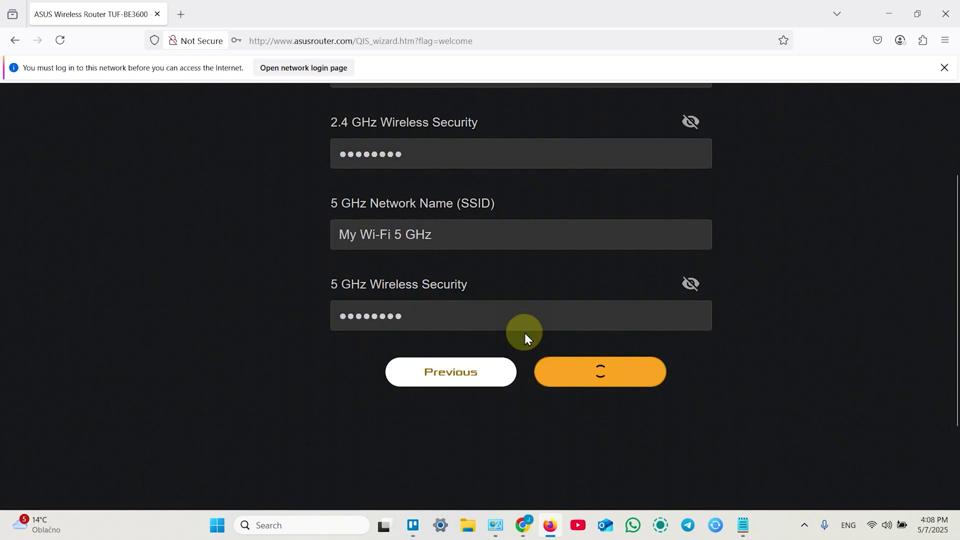